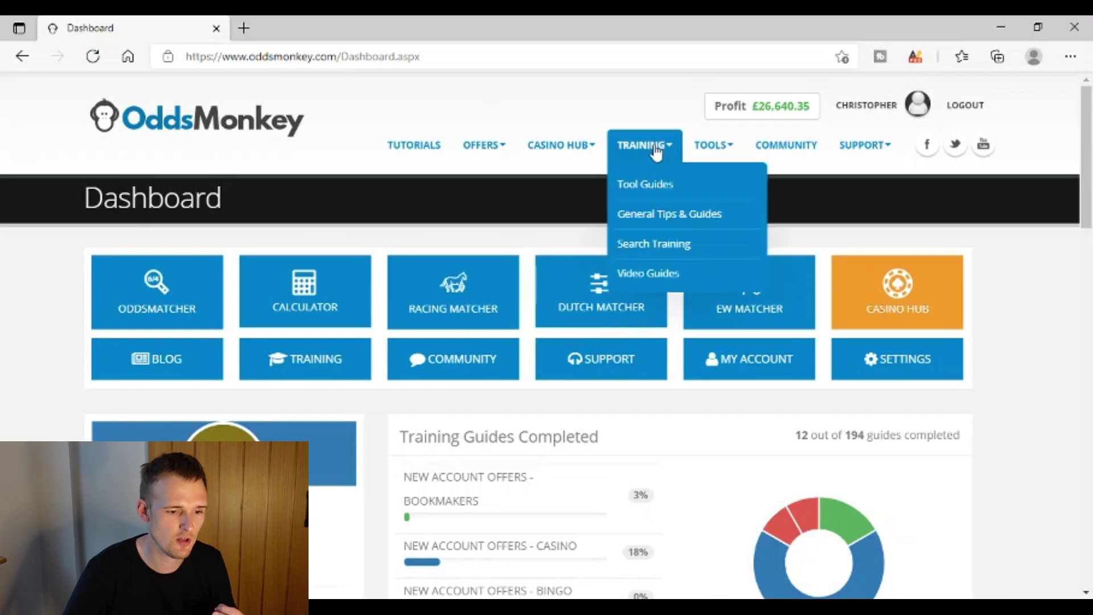
# Open the guide on making 'Free Bet If Win' risk free from the General Tips & Guides training list.
pyautogui.click(662, 215)
pyautogui.scroll(-1, 626, 368)
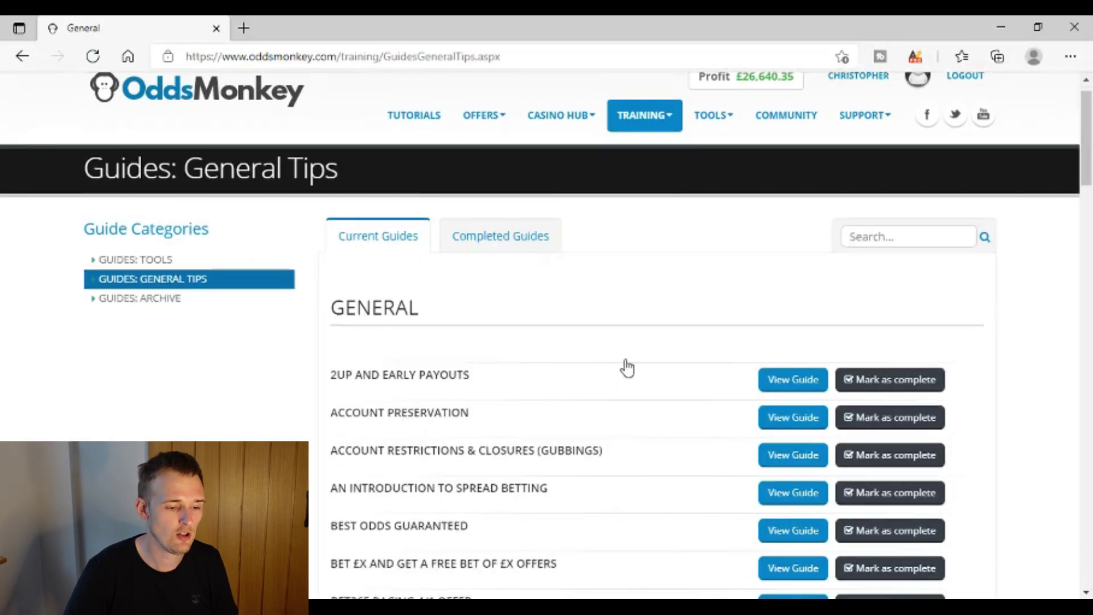
pyautogui.scroll(-6, 627, 368)
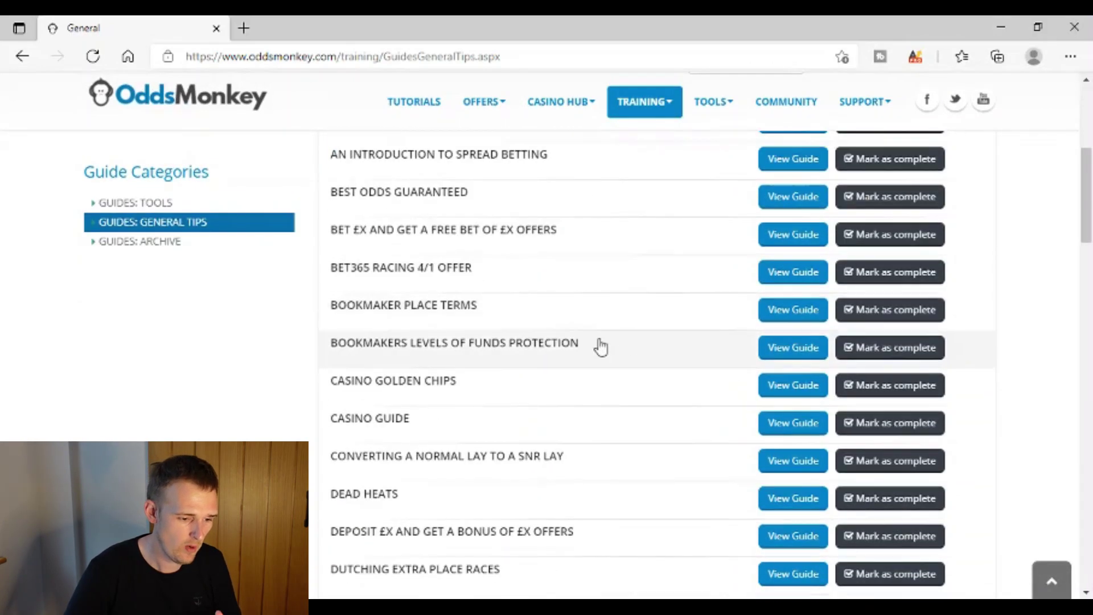
pyautogui.scroll(-3, 586, 273)
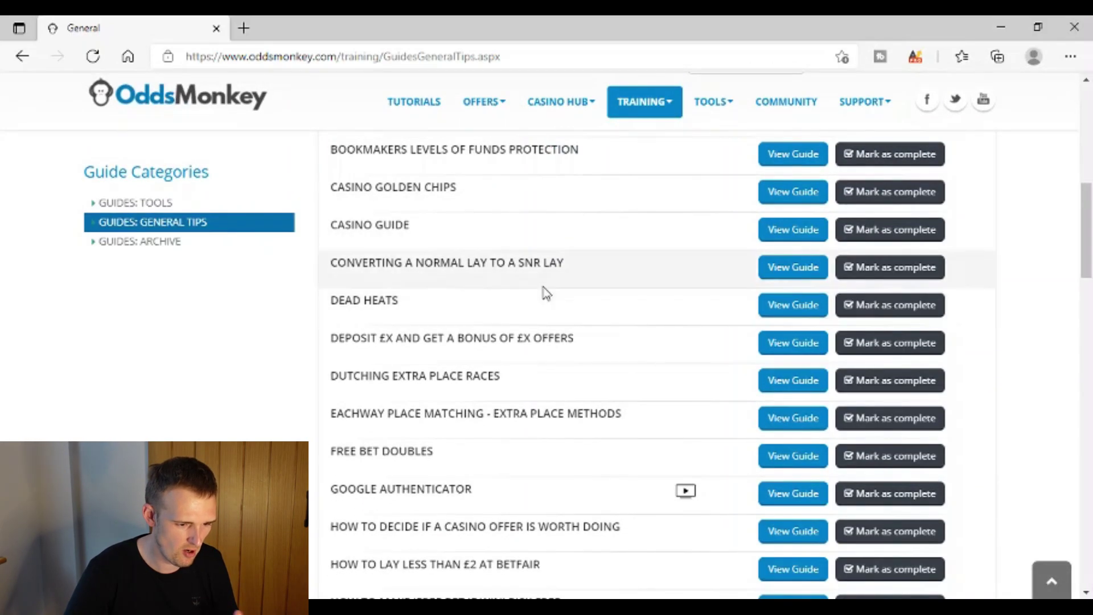
pyautogui.scroll(-5, 545, 291)
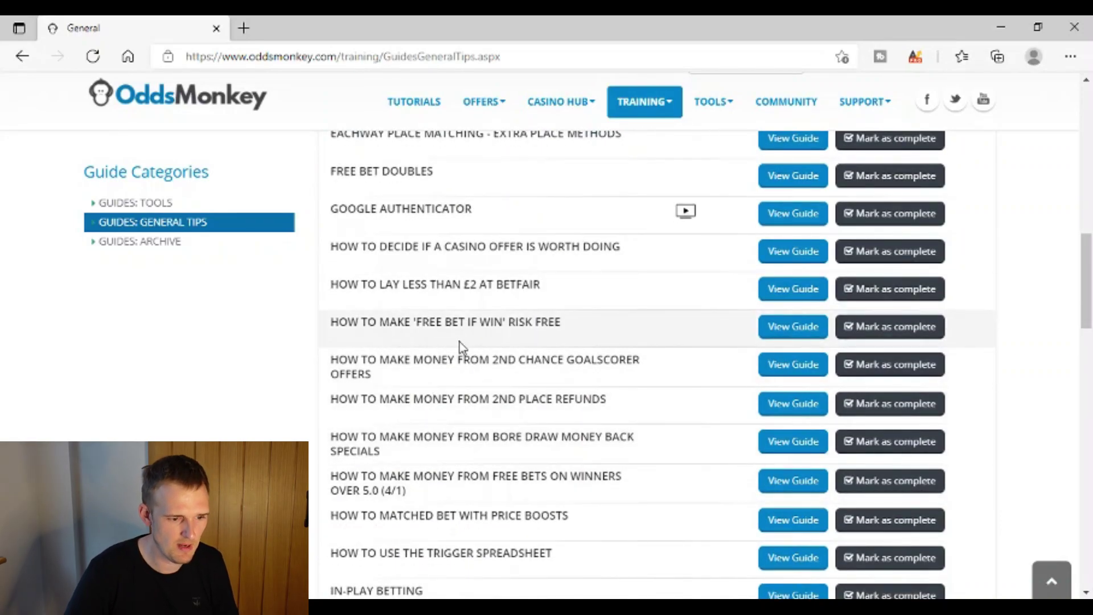
pyautogui.click(785, 336)
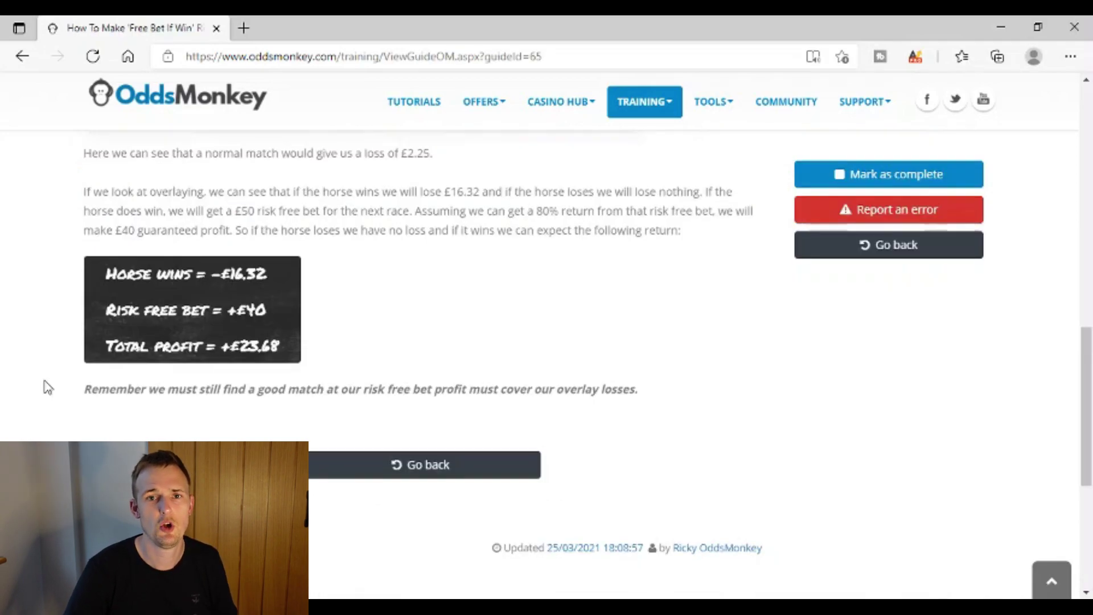
# Read through the 'Free Bet If Win' guide and highlight its sentence "This technique is overlaying.".
pyautogui.scroll(-2, 45, 387)
pyautogui.scroll(-4, 45, 390)
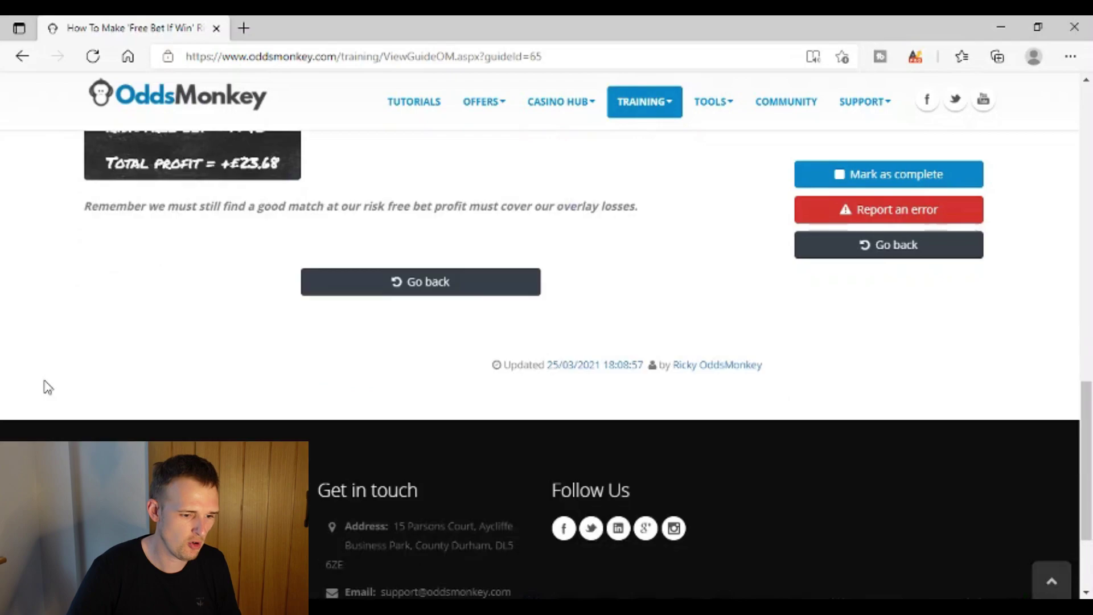
pyautogui.scroll(12, 43, 404)
pyautogui.scroll(6, 45, 416)
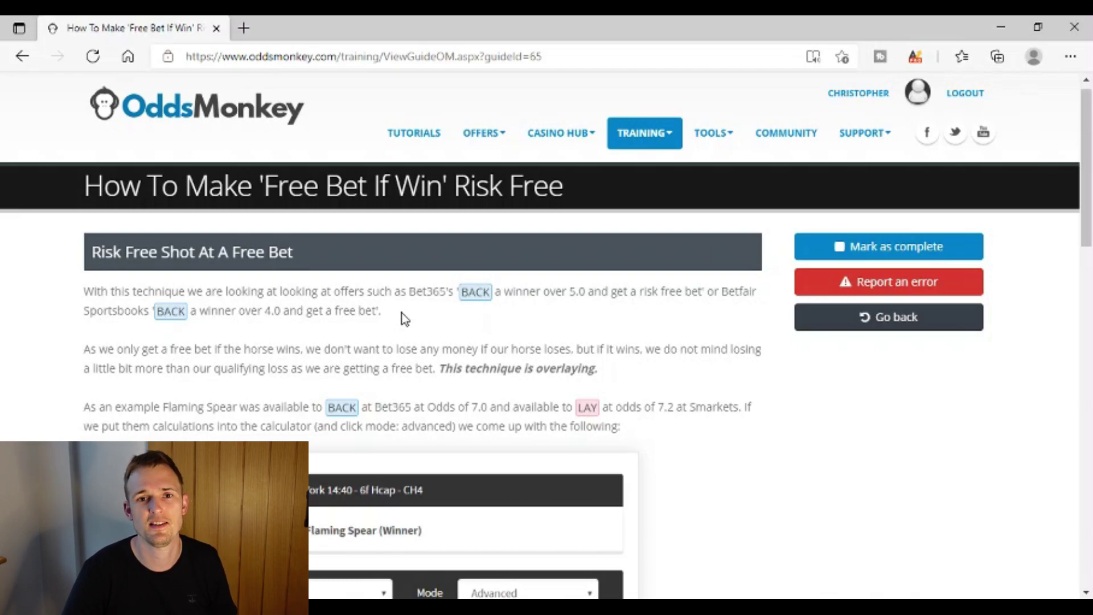
pyautogui.scroll(-1, 399, 320)
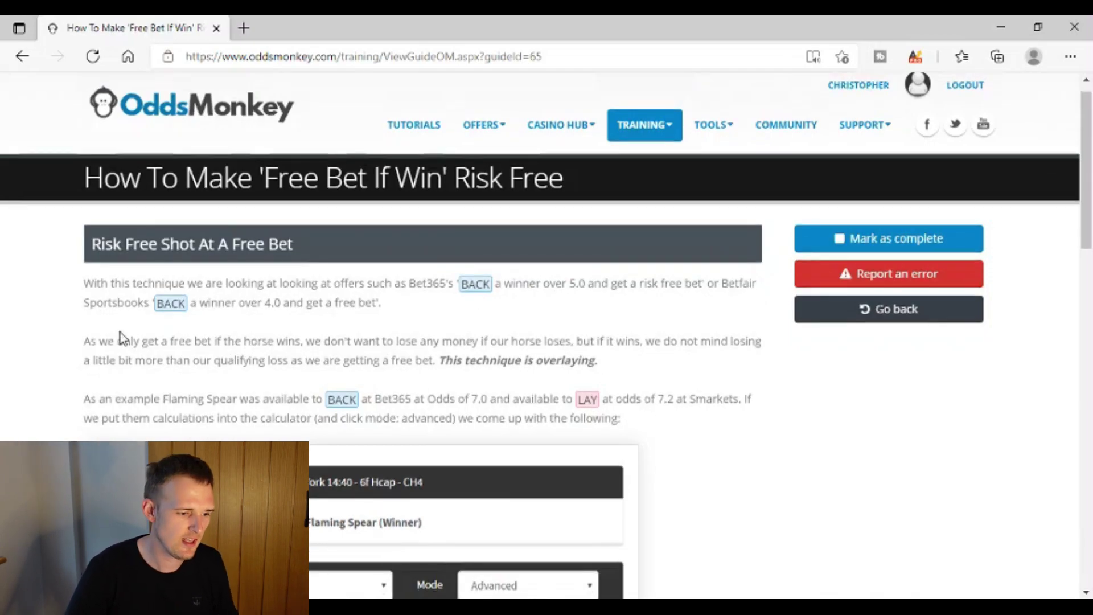
pyautogui.scroll(1, 116, 350)
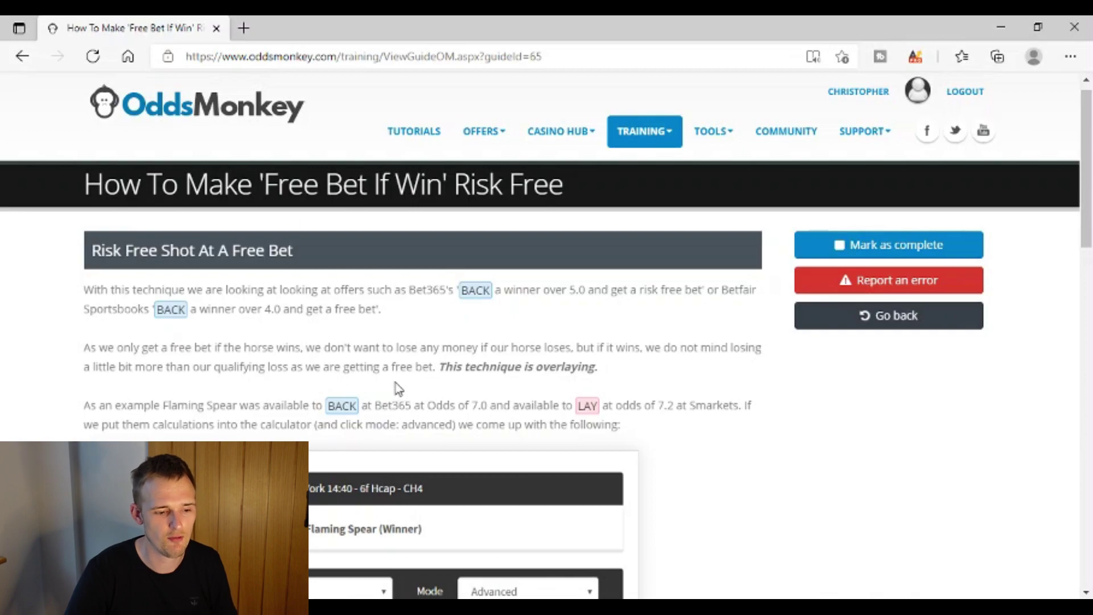
pyautogui.moveTo(442, 366); pyautogui.dragTo(600, 369)
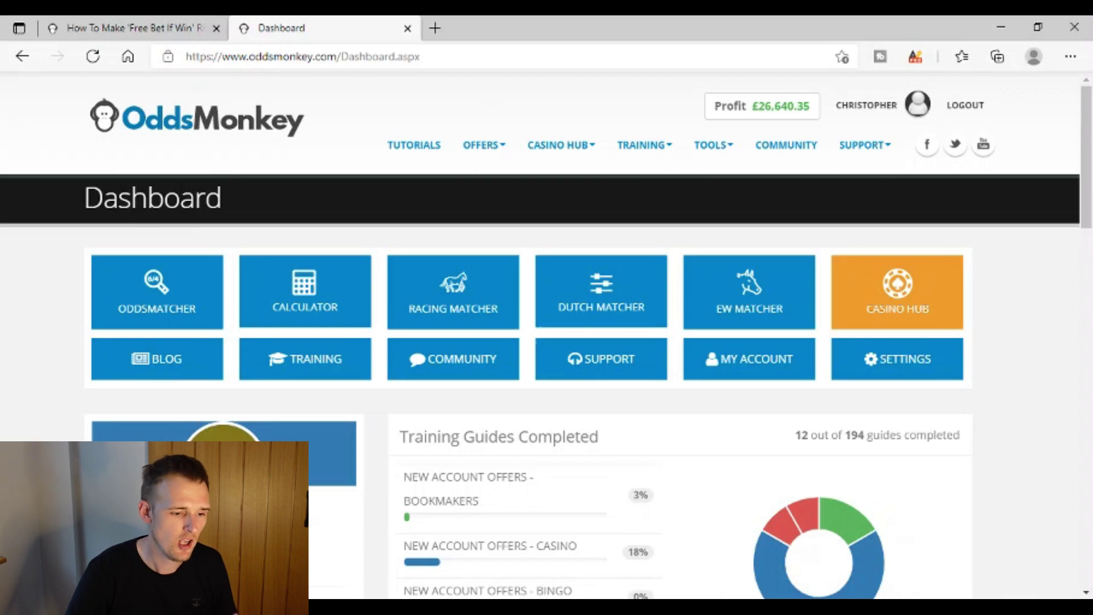
# Open the Racing Matcher from the dashboard, show its offer filters and review the available offers without choosing one.
pyautogui.click(463, 308)
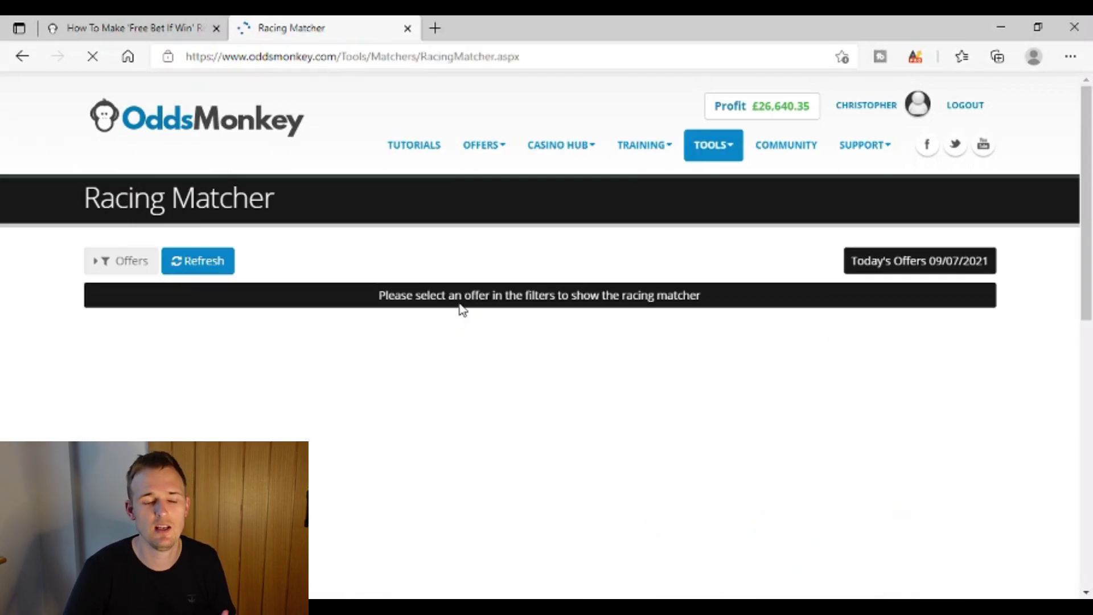
pyautogui.click(129, 261)
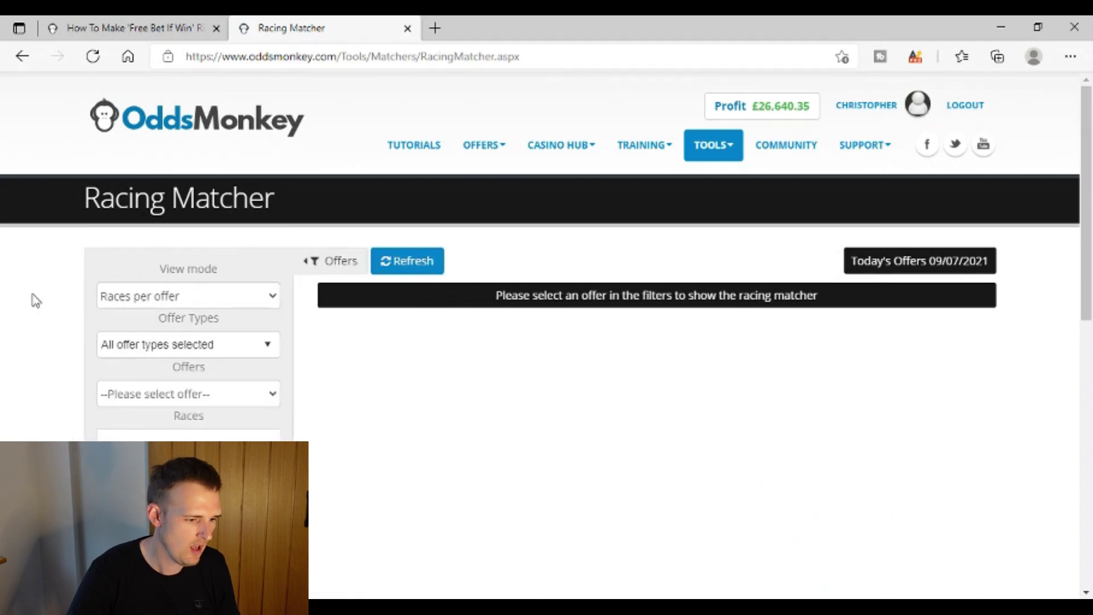
pyautogui.scroll(-3, 32, 298)
pyautogui.scroll(3, 137, 285)
pyautogui.click(162, 387)
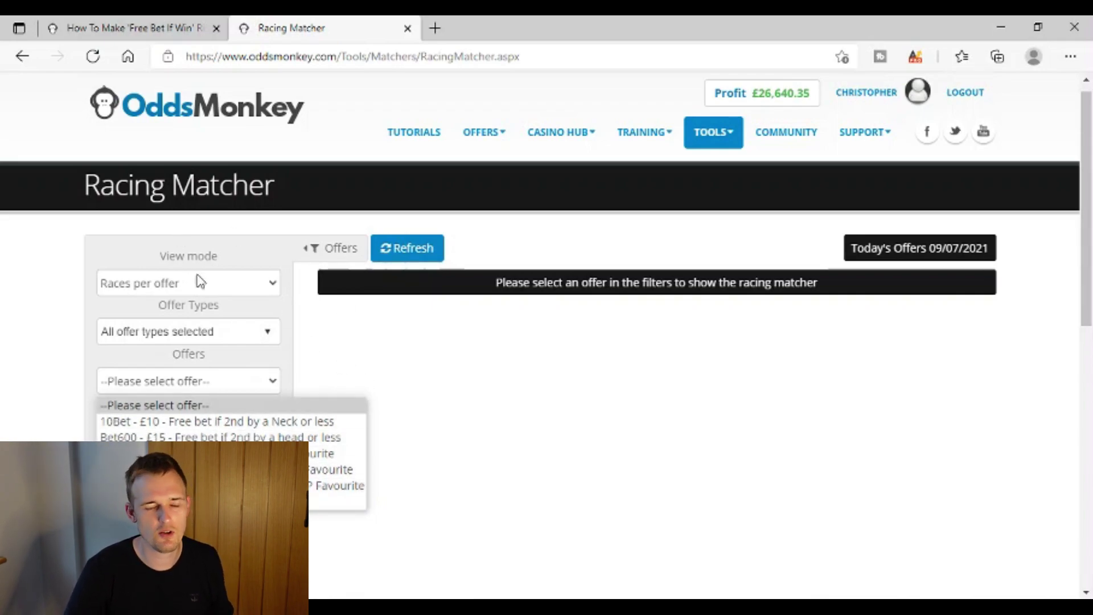
pyautogui.scroll(-2, 200, 281)
pyautogui.click(151, 271)
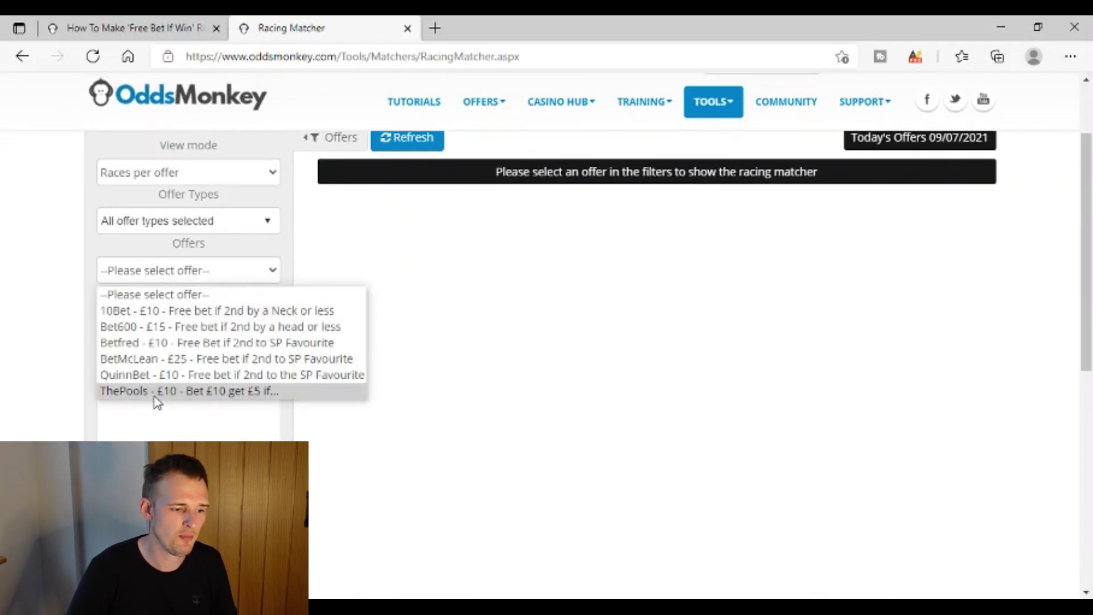
pyautogui.click(521, 345)
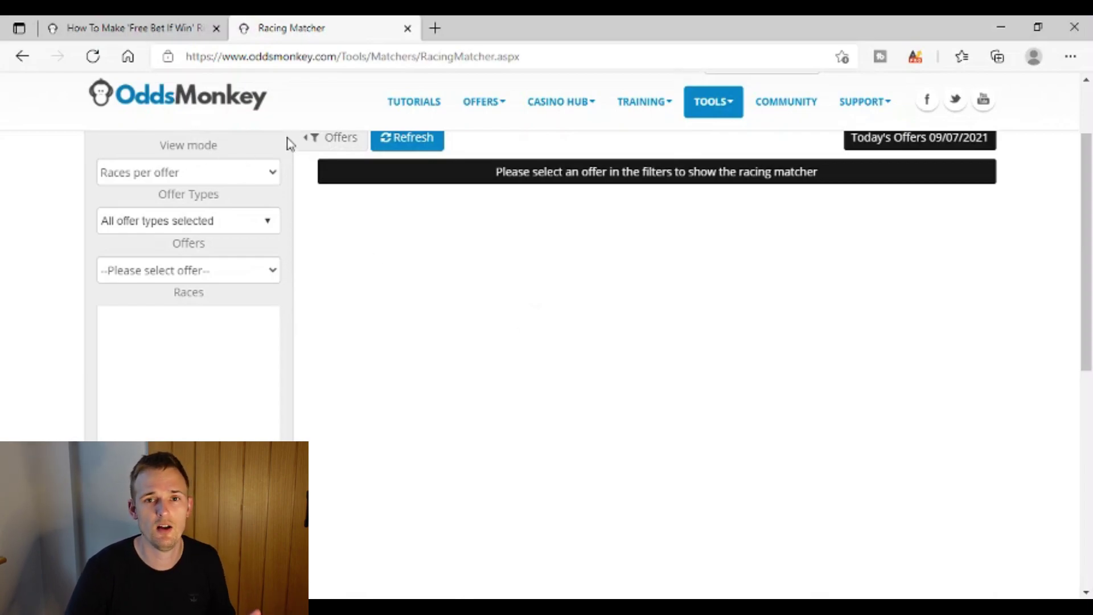
# Revisit the 'Free Bet If Win' guide briefly, and open the matched betting calculator in place of the Racing Matcher.
pyautogui.click(181, 26)
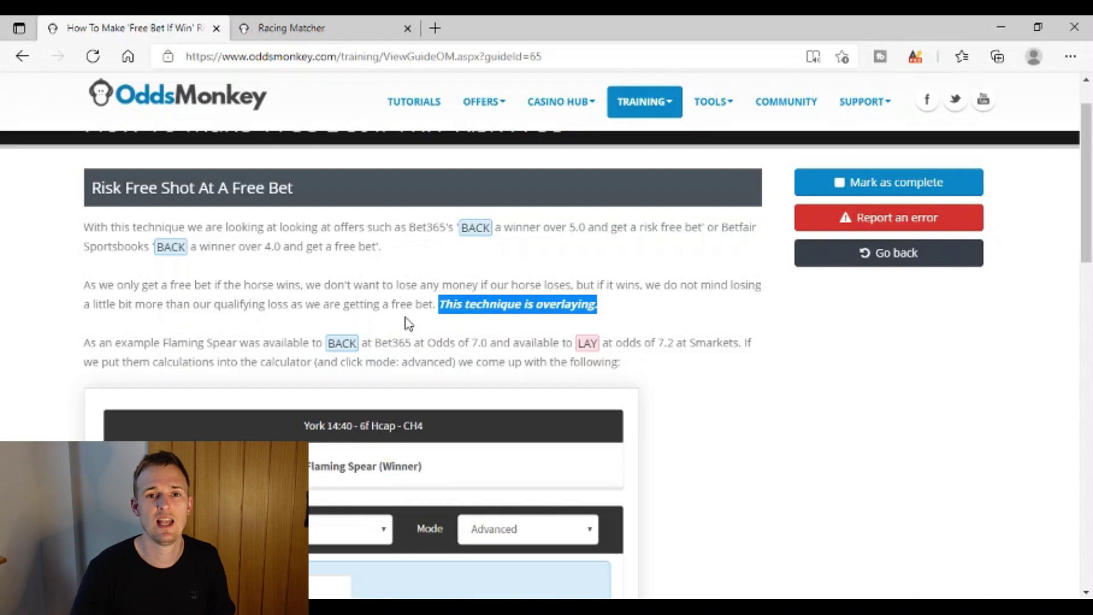
pyautogui.hotkey('ctrl', 'Tab')
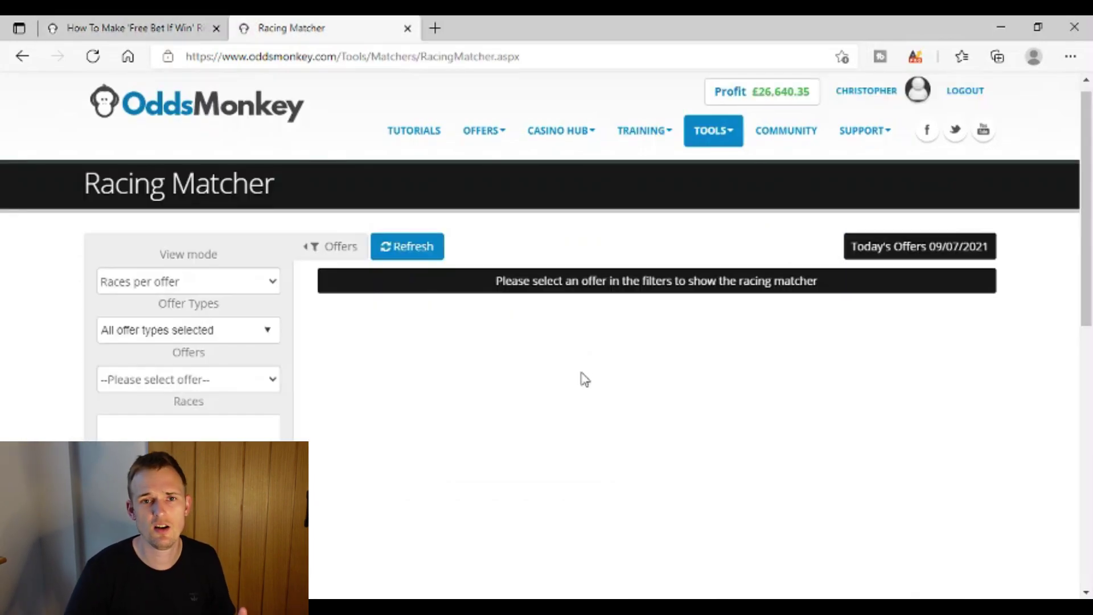
pyautogui.click(724, 142)
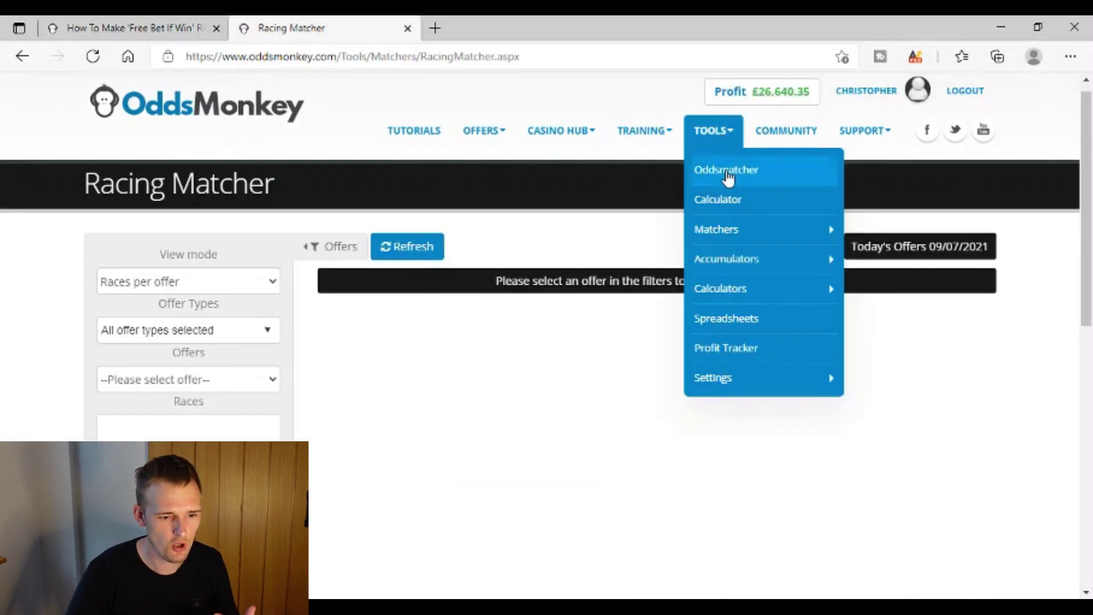
pyautogui.click(736, 210)
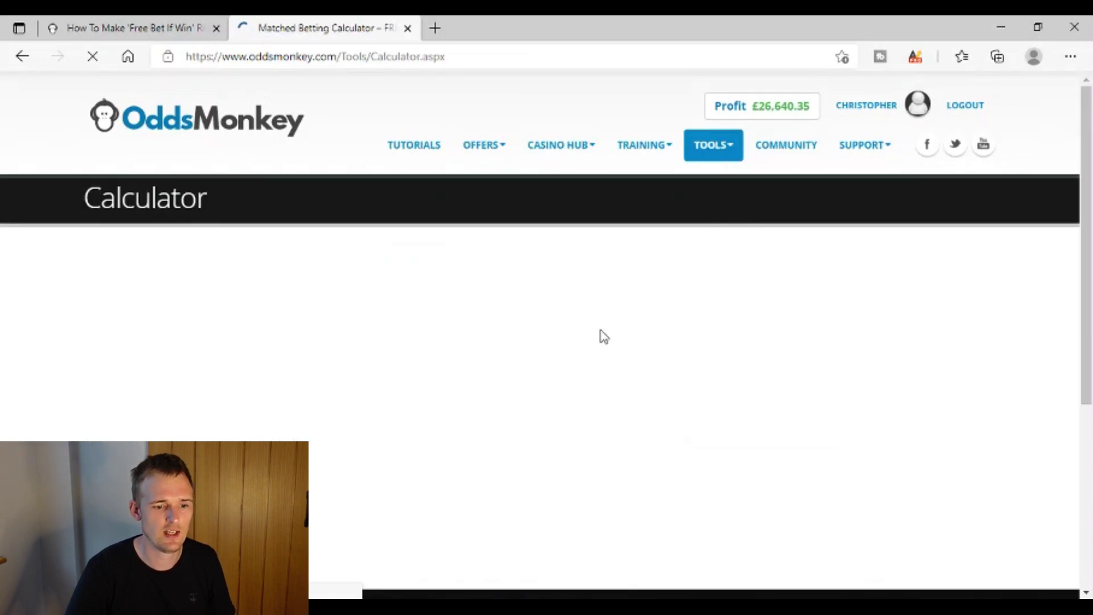
# Calculate a normal bet with a £20 back stake, back odds of 3.5 and lay odds of 3.6, and review the results.
pyautogui.click(513, 325)
pyautogui.scroll(-2, 512, 325)
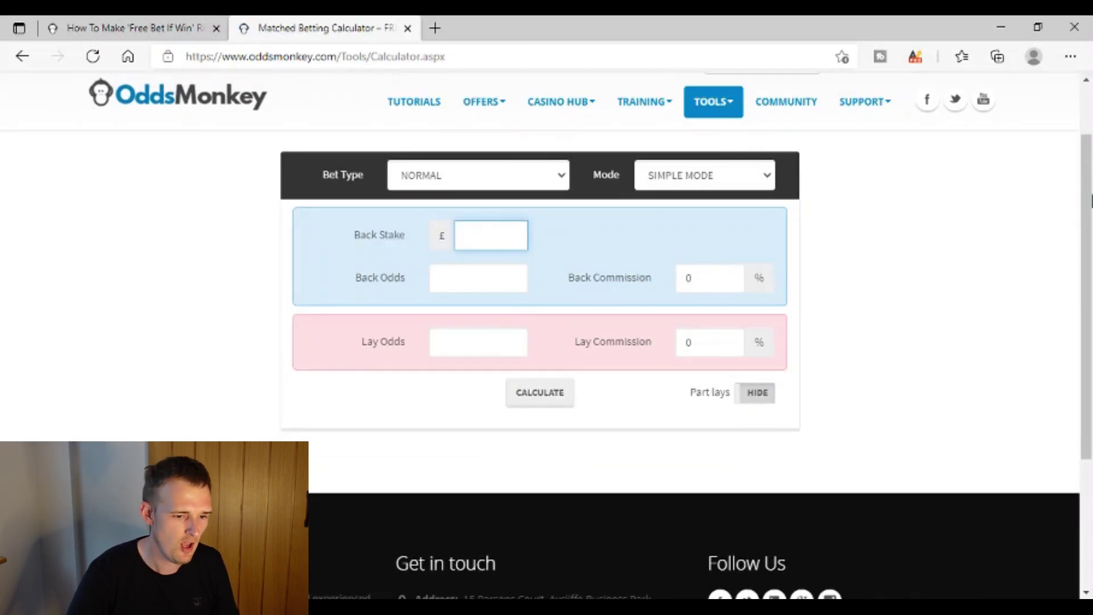
pyautogui.scroll(1, 1091, 182)
pyautogui.scroll(1, 493, 298)
pyautogui.scroll(-2, 444, 296)
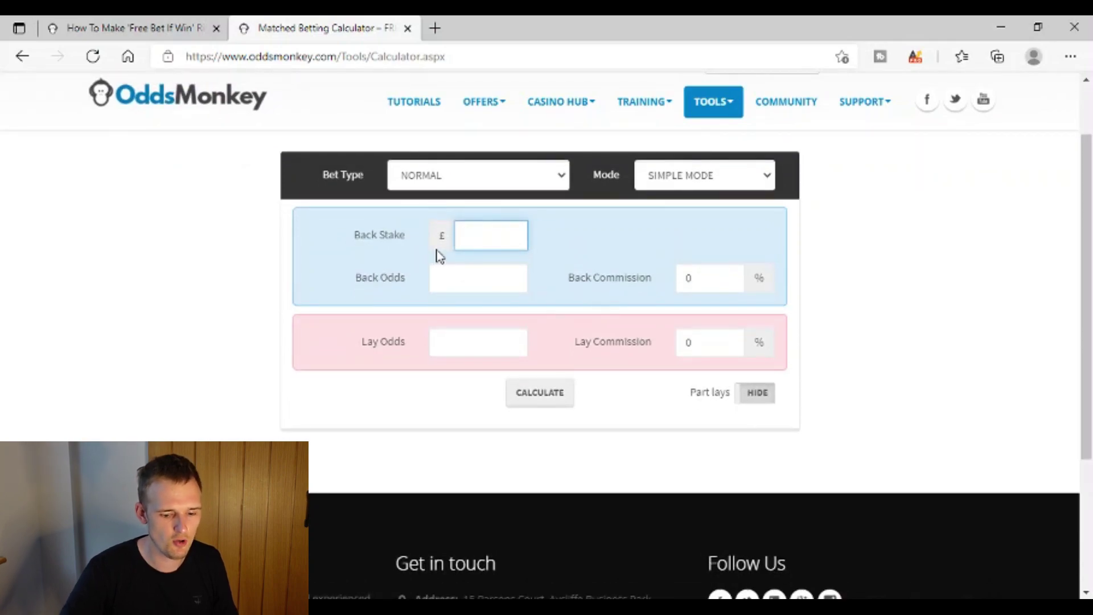
pyautogui.write('20')
pyautogui.click(464, 274)
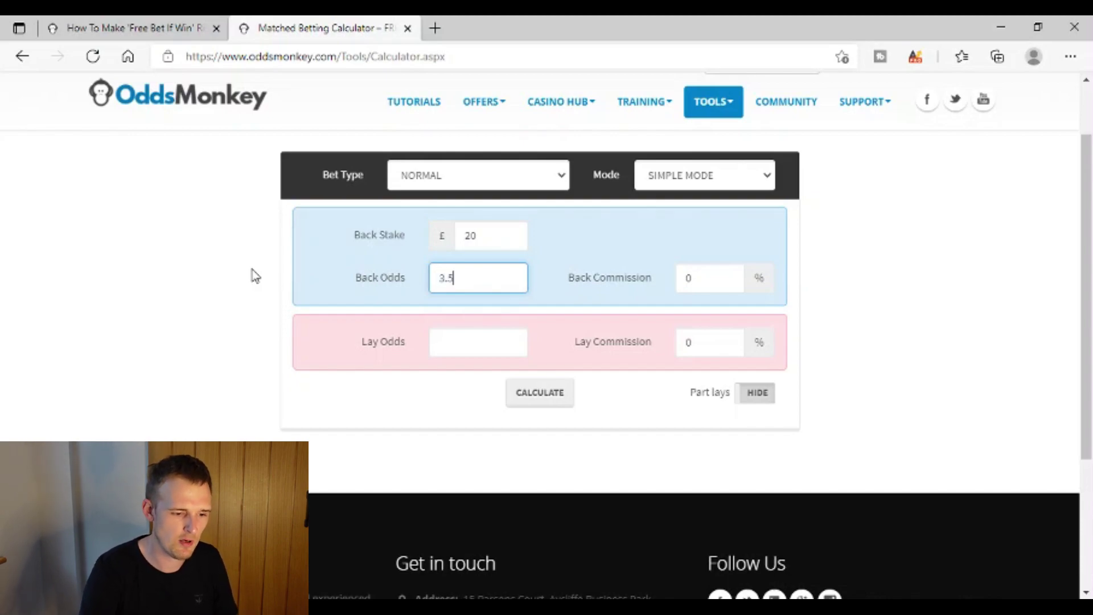
pyautogui.click(486, 341)
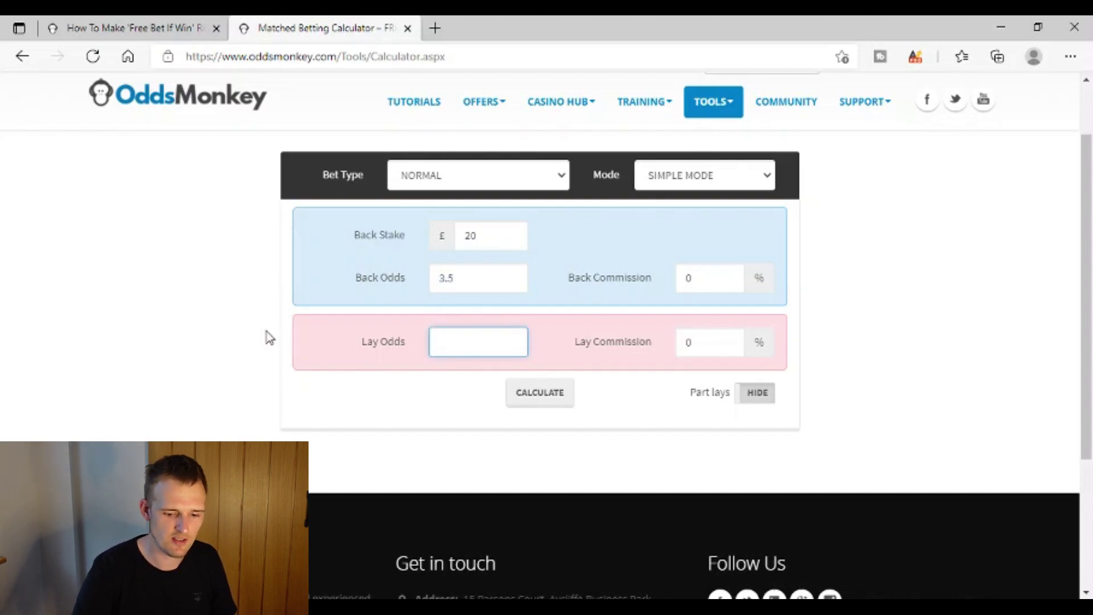
pyautogui.write('3.6')
pyautogui.scroll(-1, 716, 405)
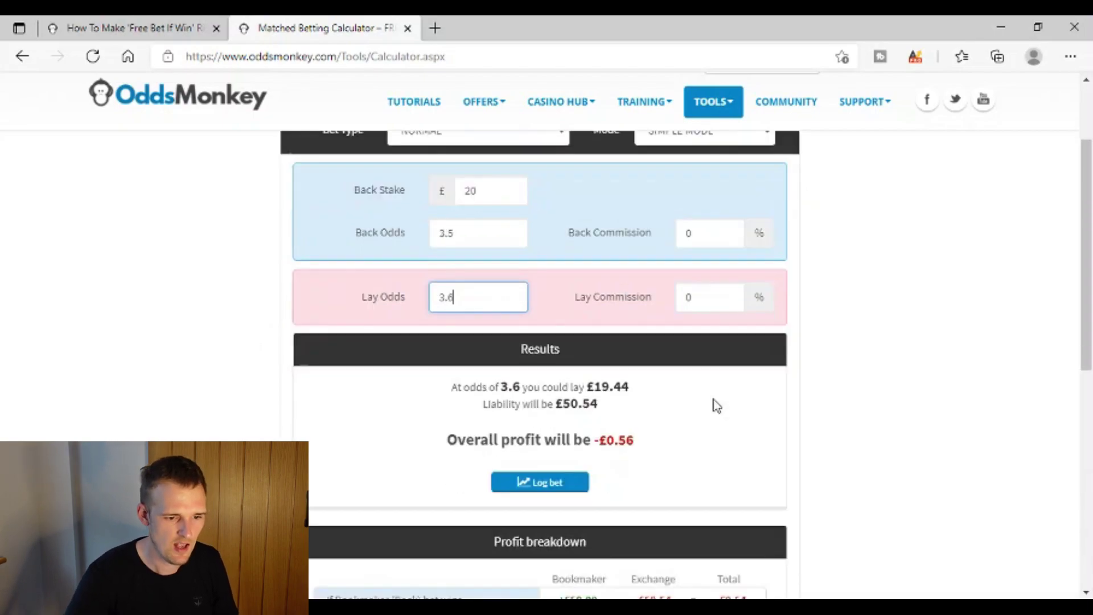
pyautogui.scroll(-1, 740, 421)
pyautogui.scroll(4, 769, 410)
# Set the calculator to Advanced Mode and examine the underlay, standard and overlay options.
pyautogui.click(729, 279)
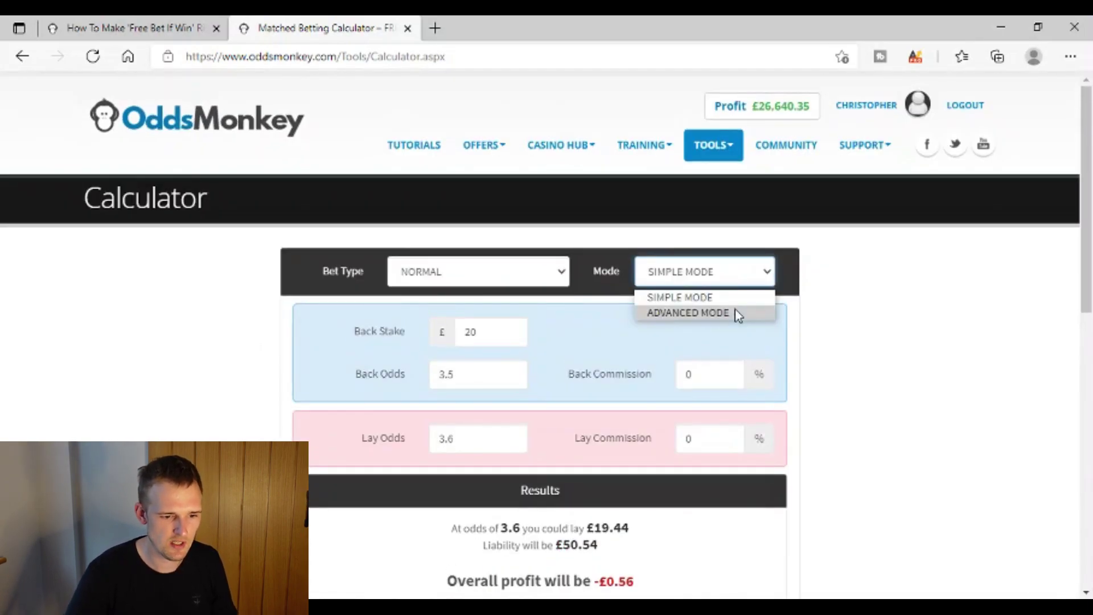
pyautogui.click(738, 314)
pyautogui.scroll(-3, 811, 372)
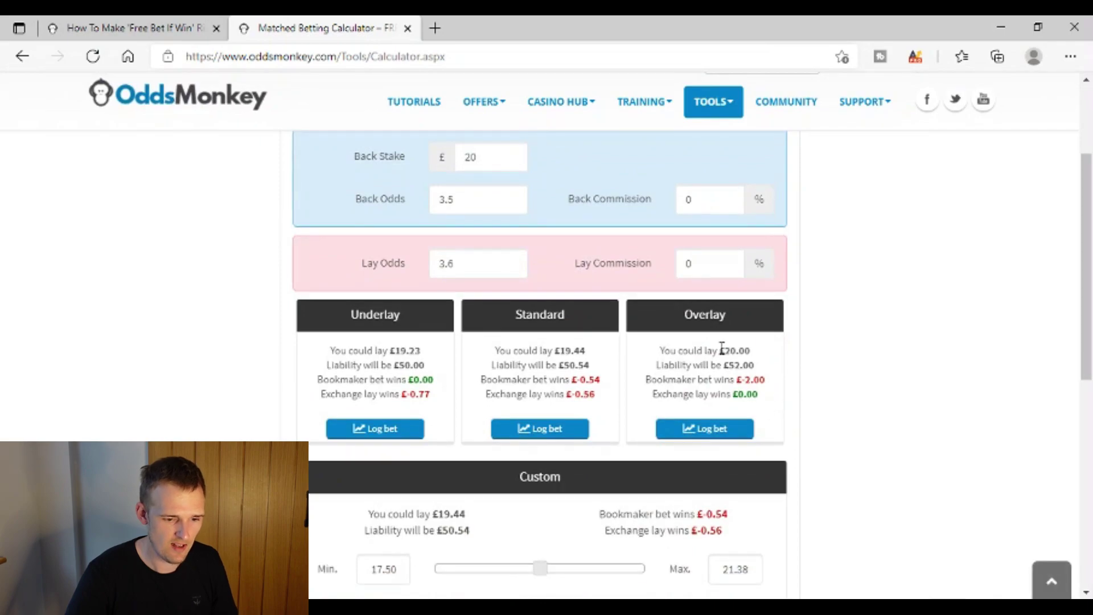